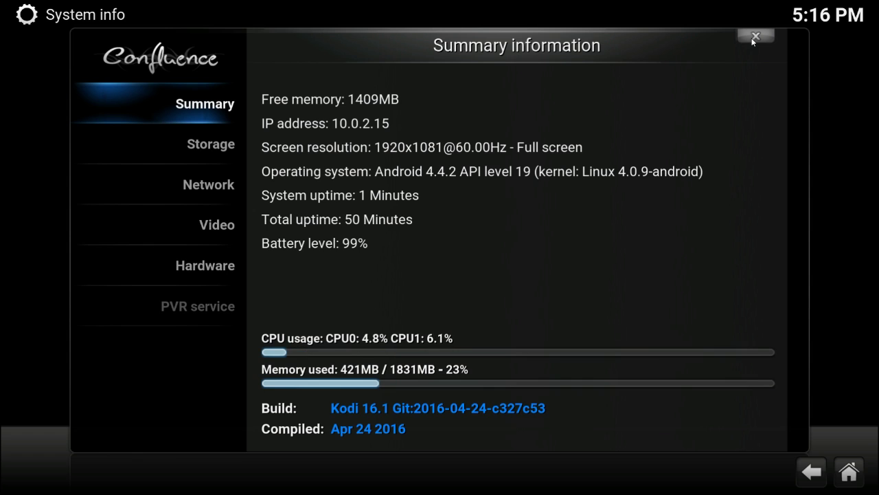
With Kodi 16.1's system summary on screen in BlueStacks, bring up the open-windows list.
{"action": "key", "text": "alt+Tab"}
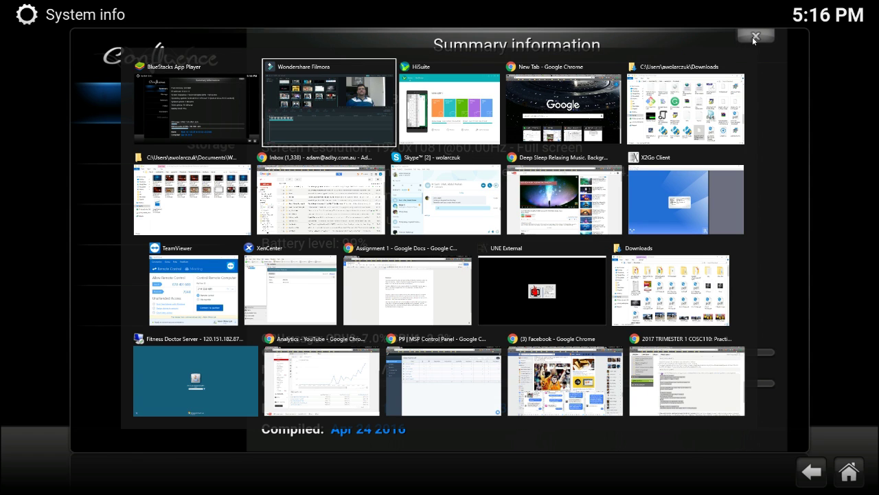
Switch to HiSuite and mirror the phone's screen full-screen in landscape orientation.
{"action": "key", "text": "alt+Tab"}
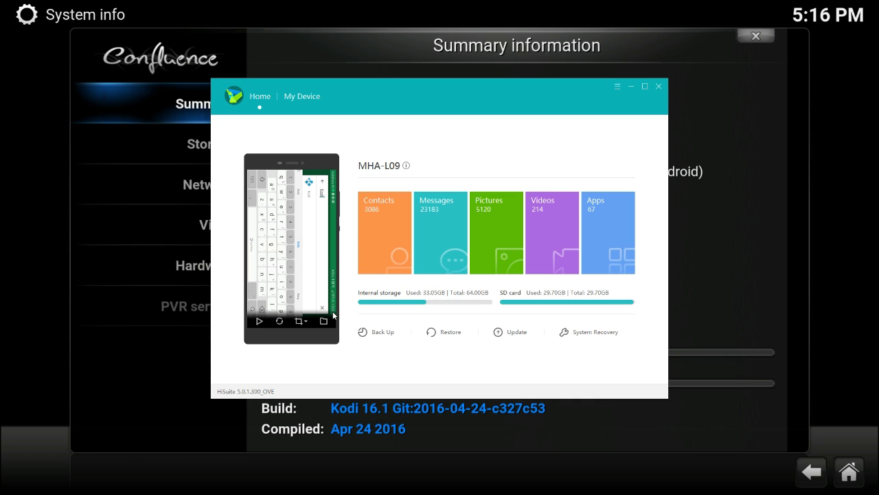
{"action": "left_click", "coordinate": [259, 323]}
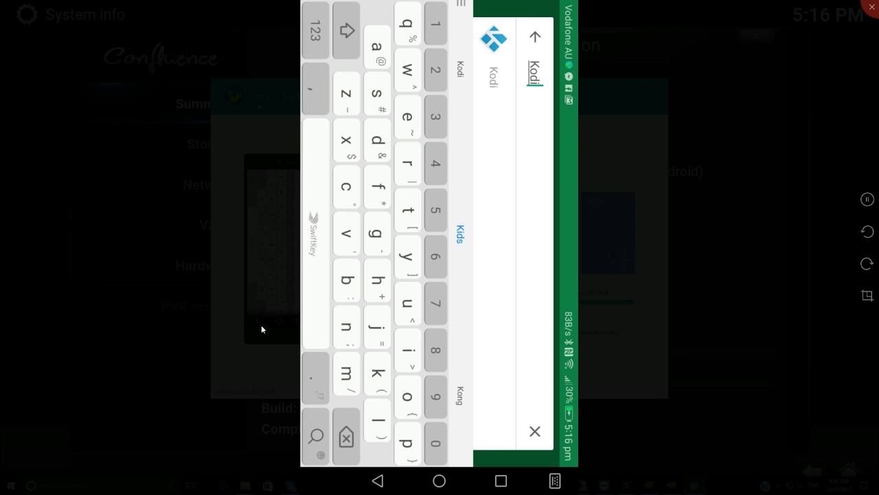
{"action": "left_click", "coordinate": [867, 233]}
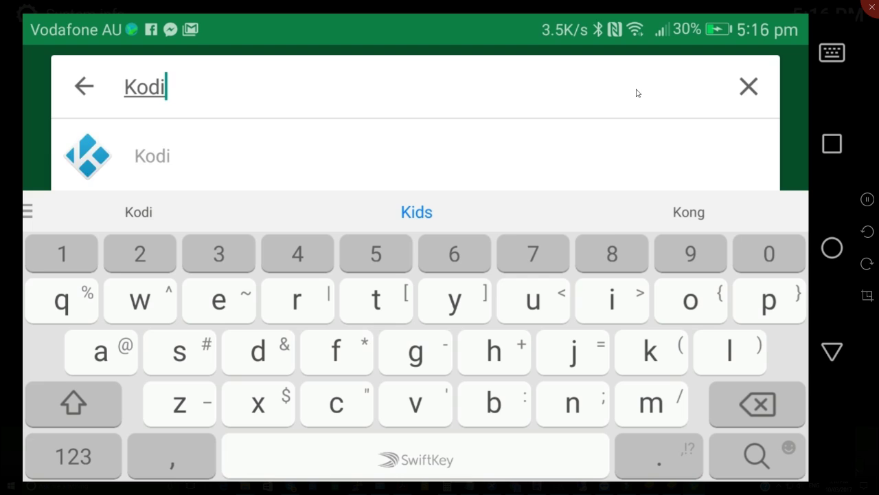
Search the Play Store for Kodi, scroll its page, and return to the store home.
{"action": "key", "text": "Return"}
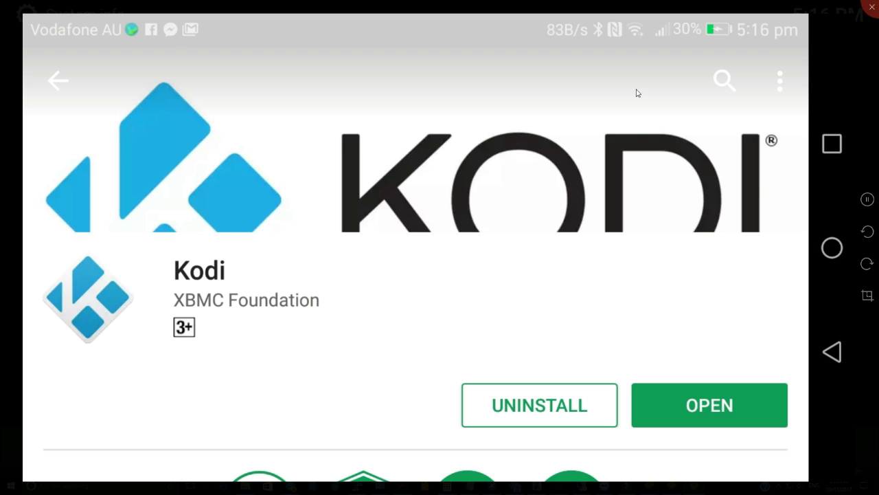
{"action": "scroll", "coordinate": [636, 92], "scroll_direction": "down", "scroll_amount": 2}
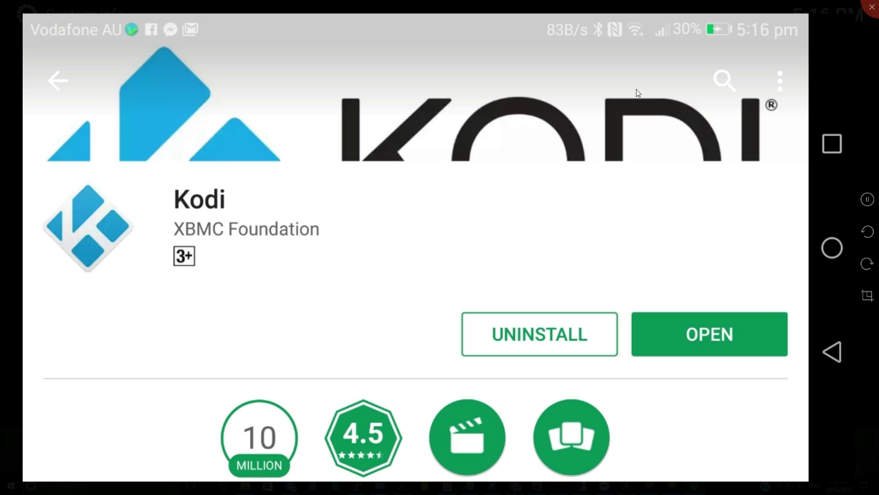
{"action": "key", "text": "Escape"}
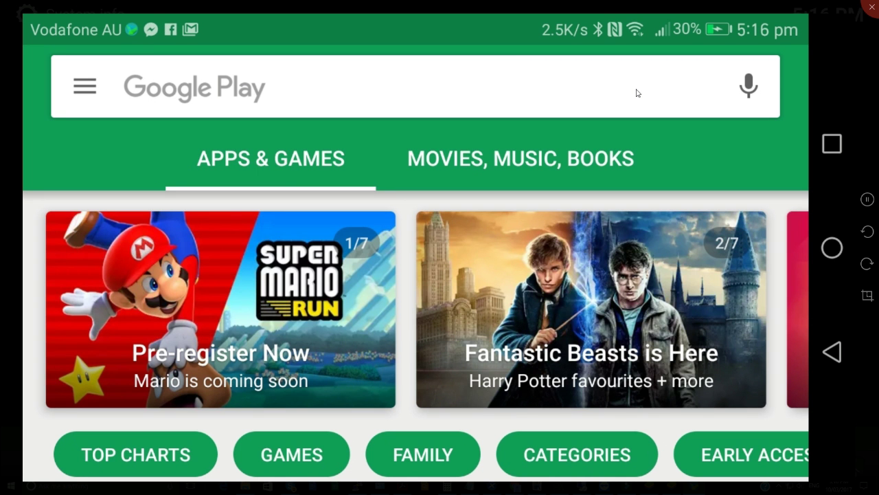
Search Kodi again and scroll its app page to review the 17.0 Krypton notes.
{"action": "left_click", "coordinate": [637, 93]}
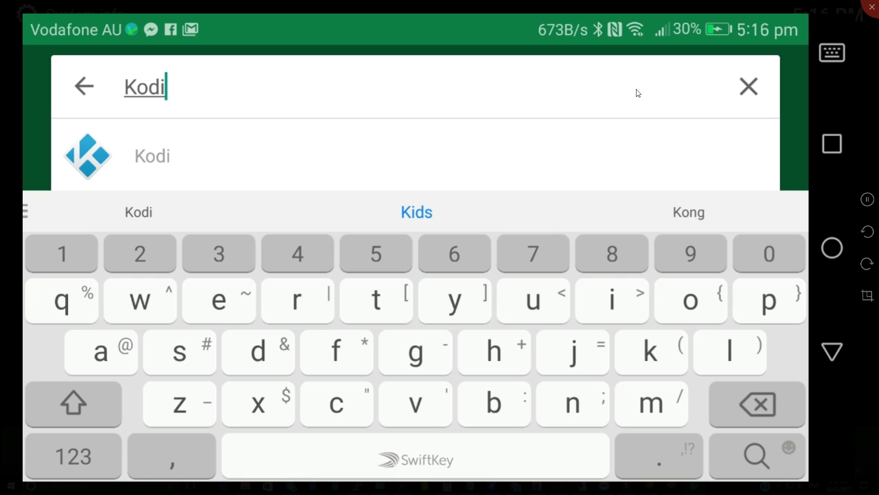
{"action": "key", "text": "Return"}
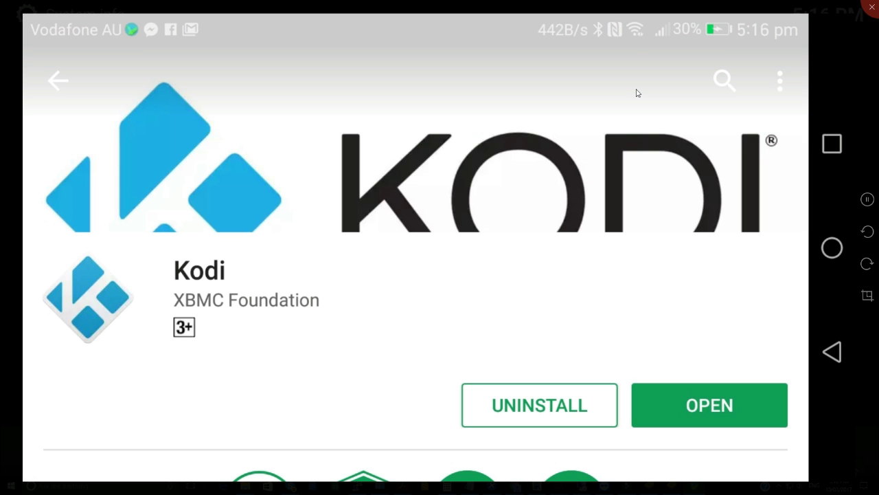
{"action": "scroll", "coordinate": [637, 92], "scroll_direction": "down", "scroll_amount": 5}
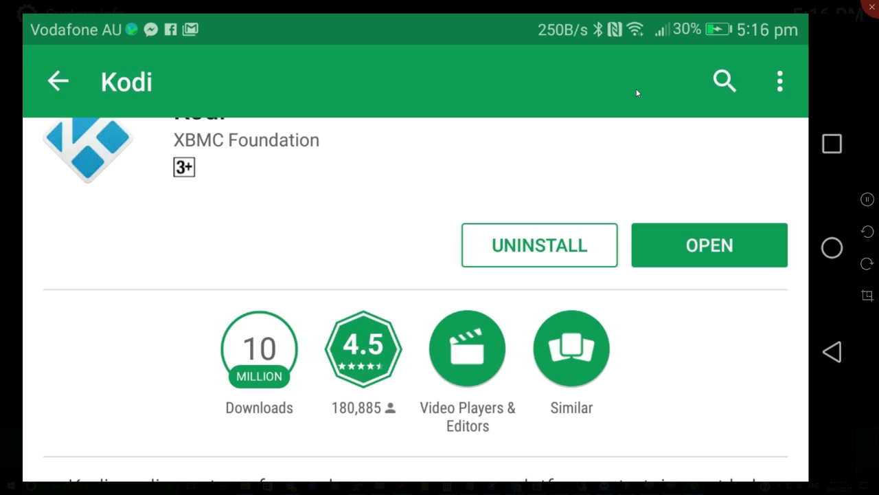
{"action": "scroll", "coordinate": [636, 92], "scroll_direction": "down", "scroll_amount": 10}
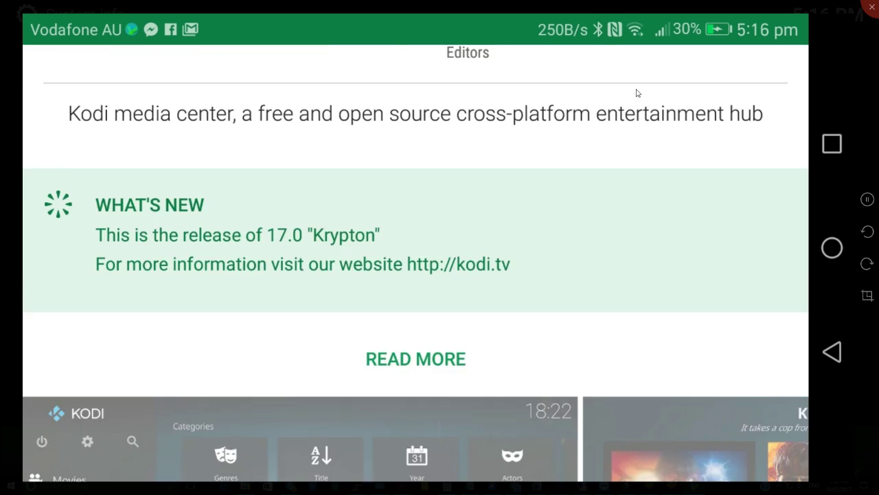
{"action": "scroll", "coordinate": [637, 93], "scroll_direction": "up", "scroll_amount": 10}
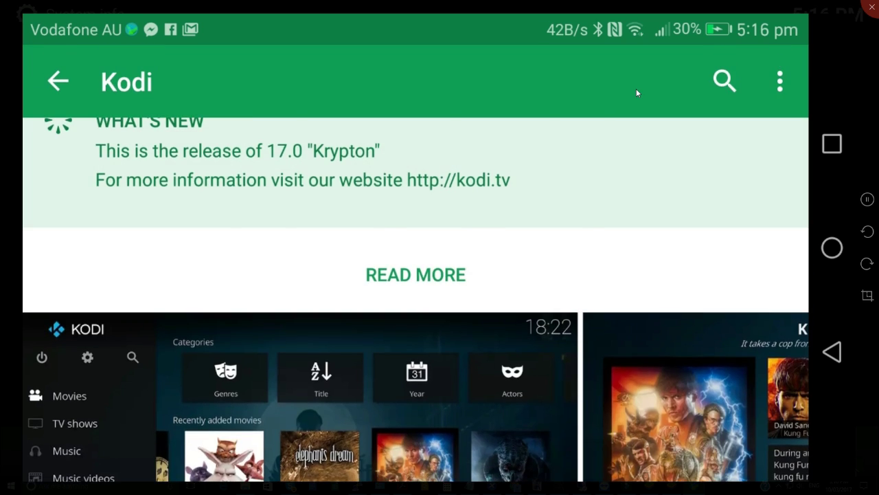
{"action": "scroll", "coordinate": [636, 93], "scroll_direction": "up", "scroll_amount": 2}
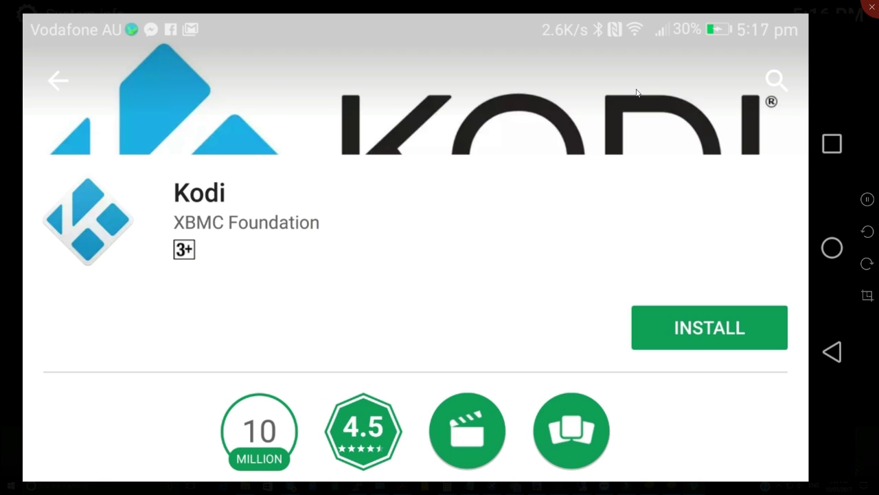
Scroll the Kodi store page while the 83.42 MB download reinstalls it.
{"action": "scroll", "coordinate": [637, 93], "scroll_direction": "down", "scroll_amount": 3}
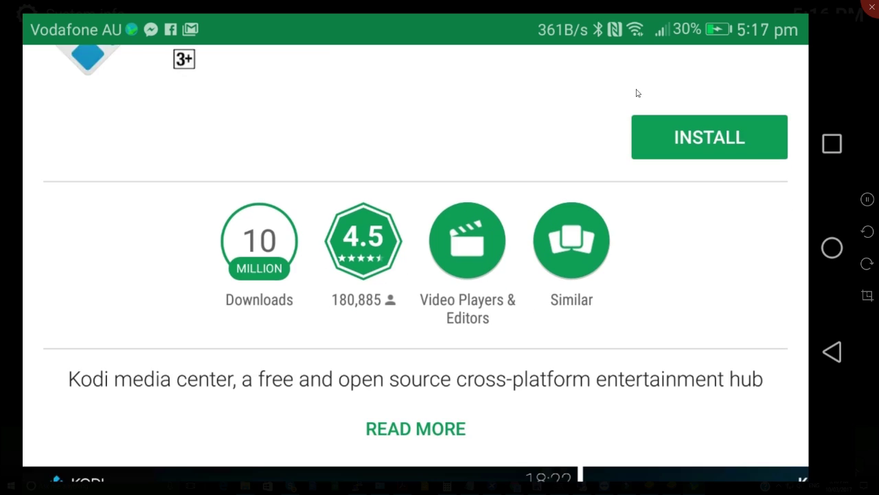
{"action": "scroll", "coordinate": [637, 92], "scroll_direction": "up", "scroll_amount": 5}
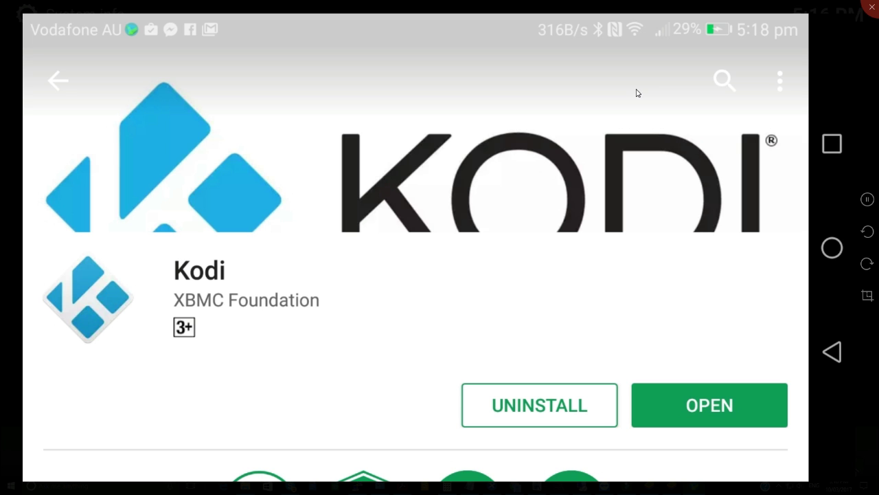
Scroll down the reinstalled Kodi's Play Store page.
{"action": "scroll", "coordinate": [637, 92], "scroll_direction": "down", "scroll_amount": 1}
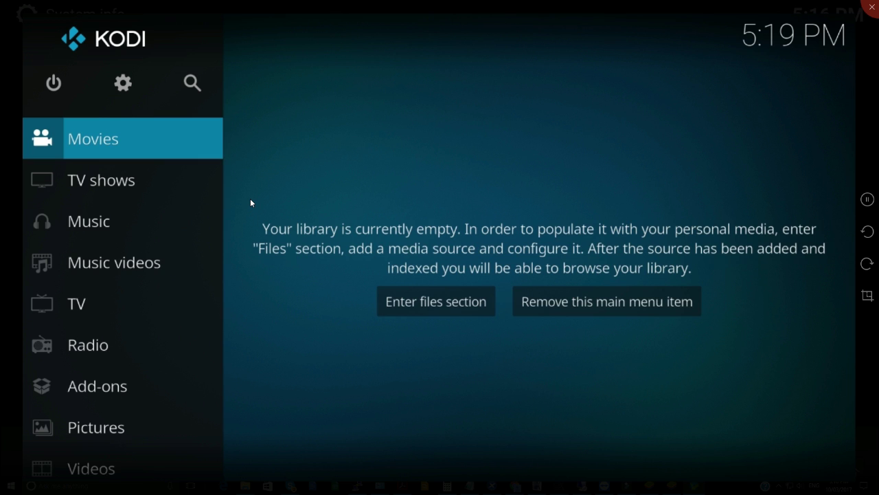
Move through Kodi's main menu to Add-ons and enter that section.
{"action": "key", "text": "Down"}
{"action": "key", "text": "Down"}
{"action": "key", "text": "Down"}
{"action": "key", "text": "Down"}
{"action": "key", "text": "Down"}
{"action": "key", "text": "Down"}
{"action": "key", "text": "Down"}
{"action": "key", "text": "Up"}
{"action": "key", "text": "Up"}
{"action": "key", "text": "Up"}
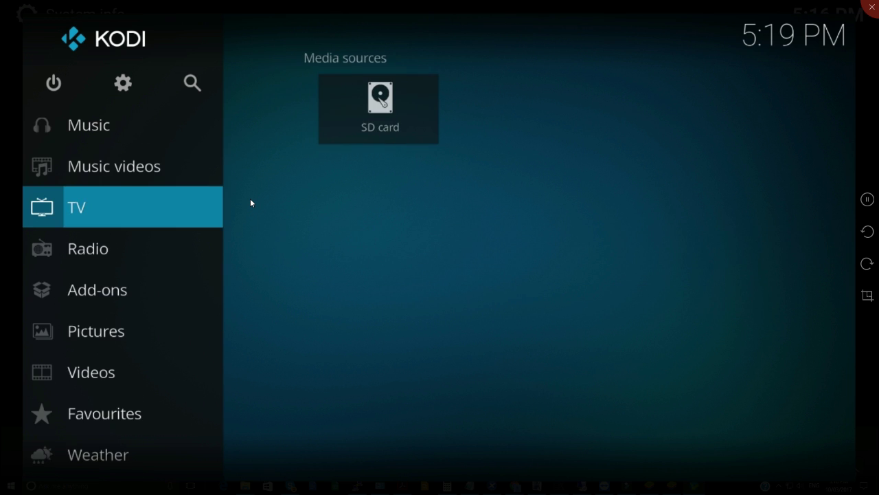
{"action": "key", "text": "Down"}
{"action": "key", "text": "Down"}
{"action": "key", "text": "Return"}
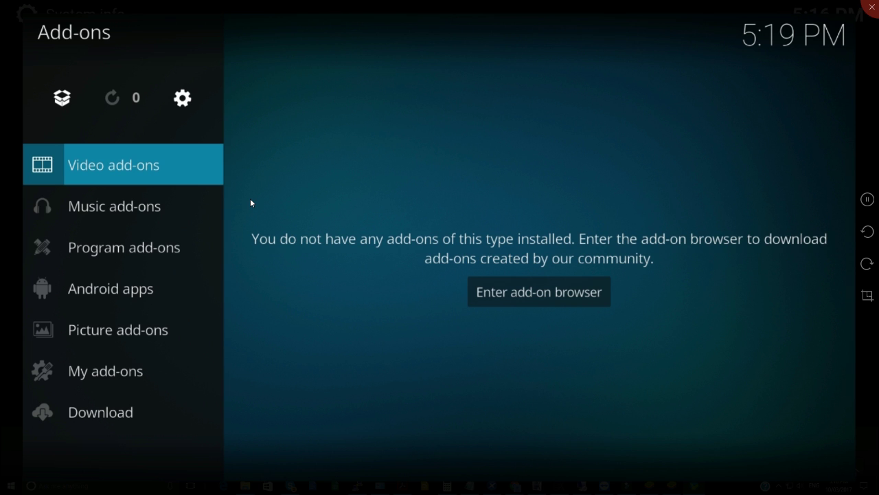
Browse into the grid of installed programs and apps, then back out to the categories.
{"action": "key", "text": "Down"}
{"action": "key", "text": "Down"}
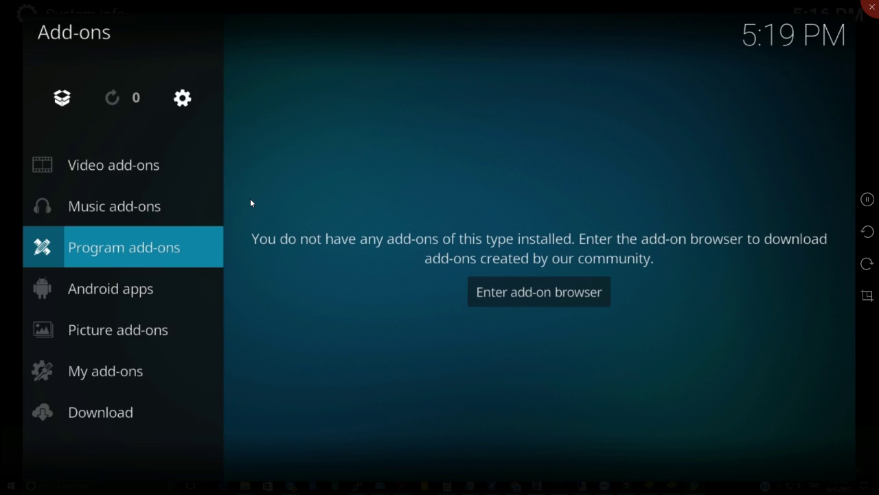
{"action": "key", "text": "Down"}
{"action": "key", "text": "Return"}
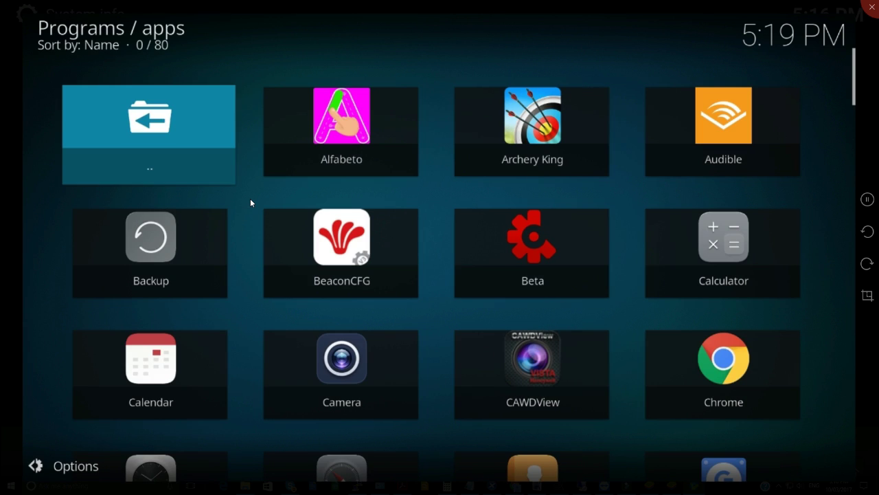
{"action": "key", "text": "BackSpace"}
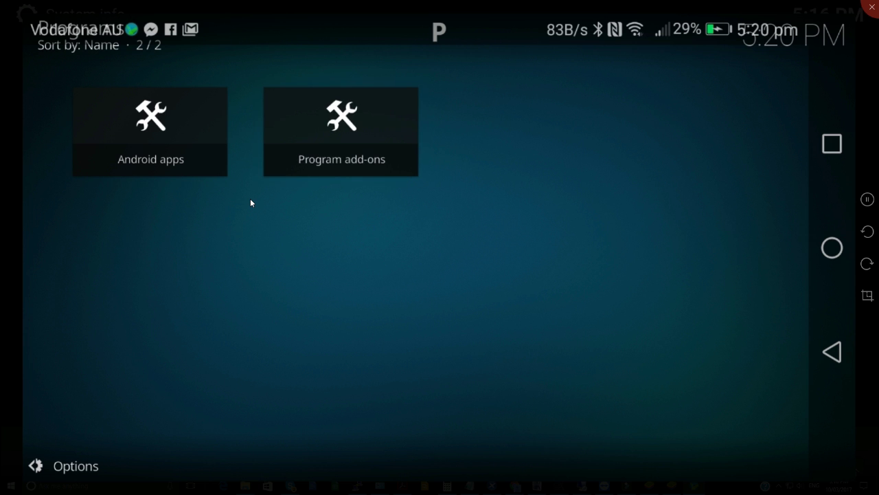
{"action": "key", "text": "BackSpace"}
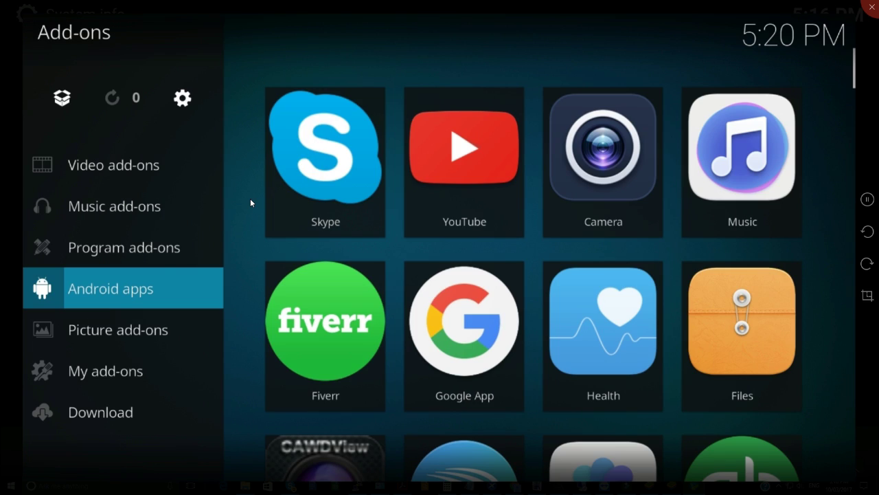